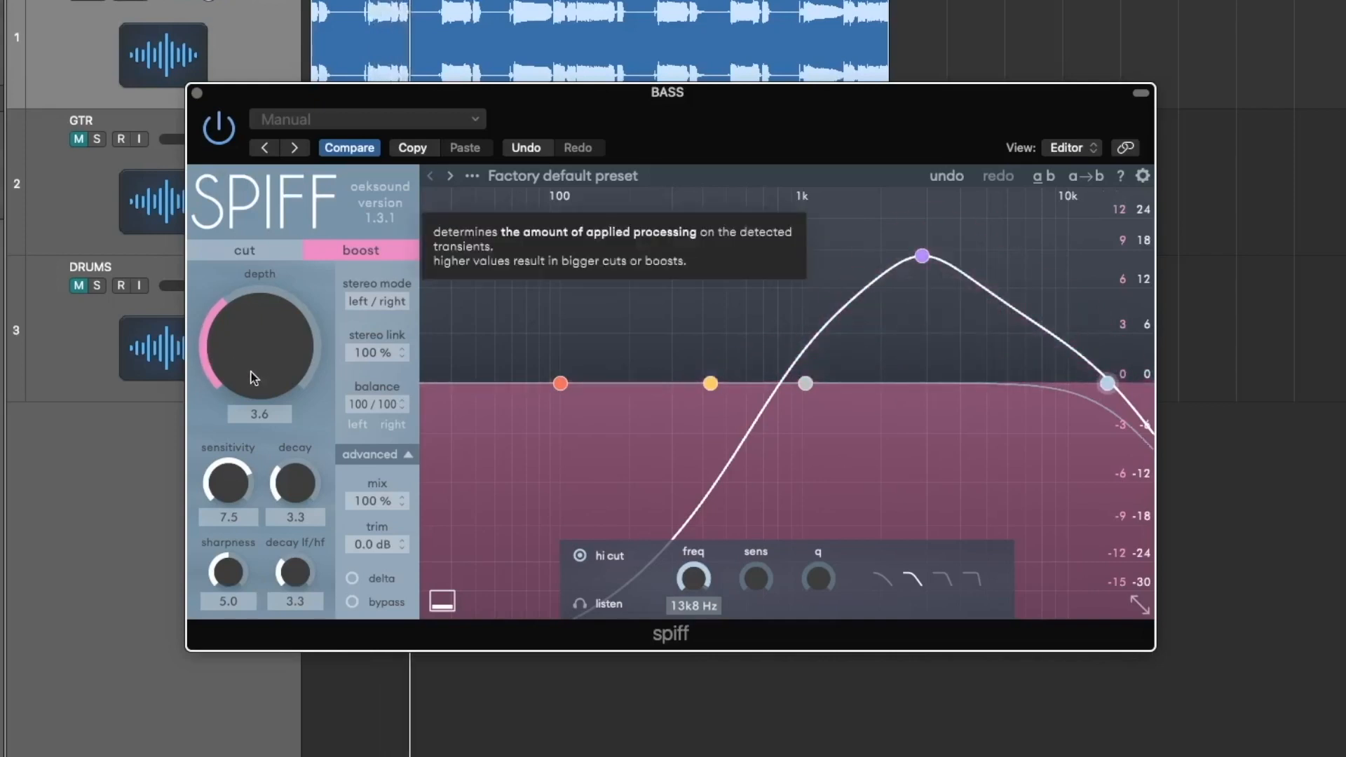
Raise the BASS spiff boost depth to 7.9, switch it to cut mode and close the plug-in window.
drag(245, 339, 255, 312)
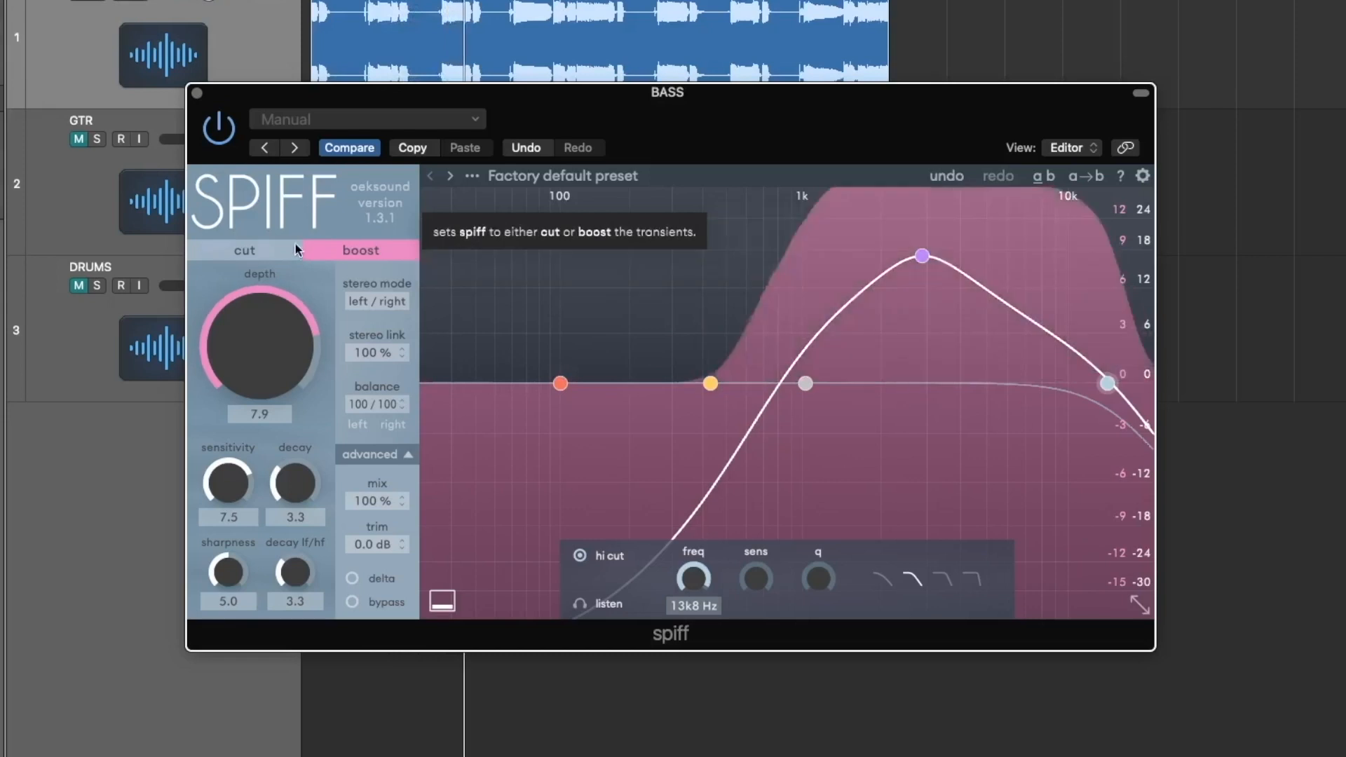
click(238, 249)
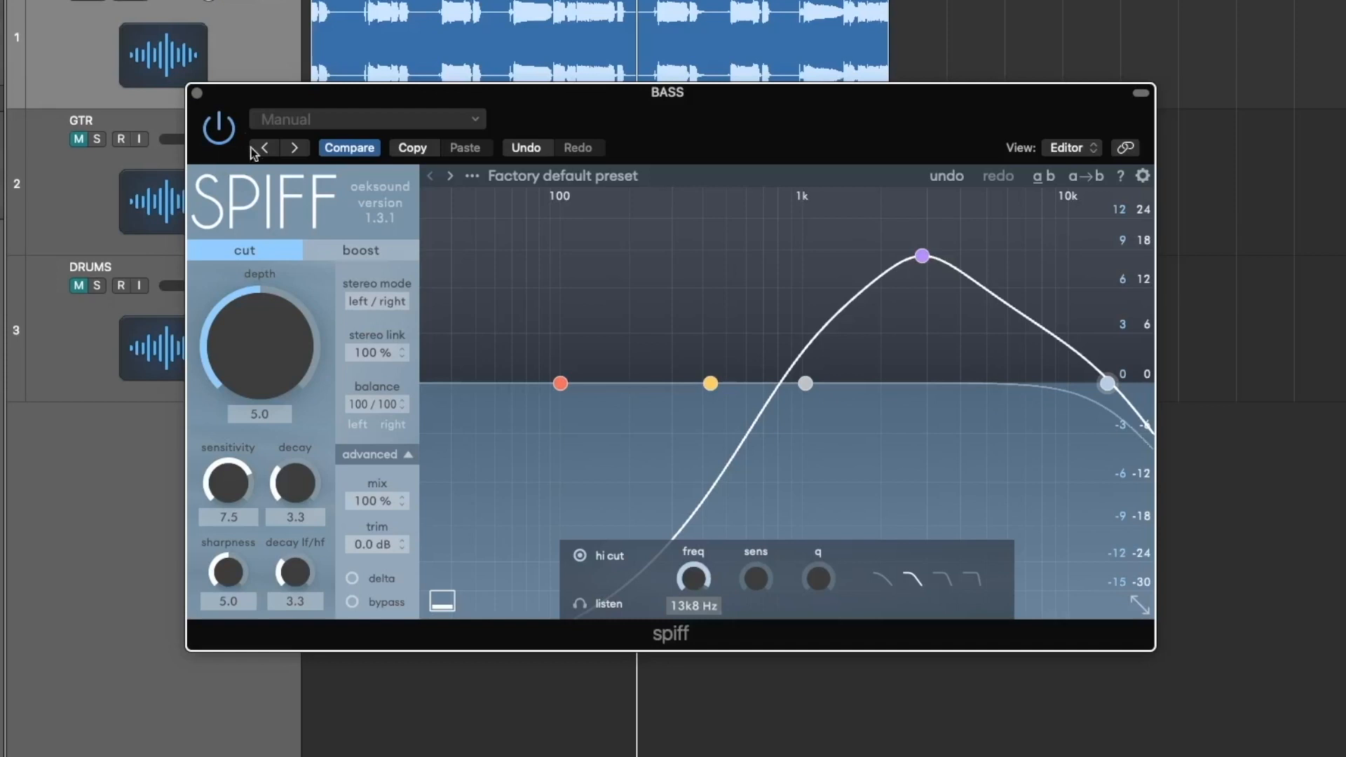
click(197, 93)
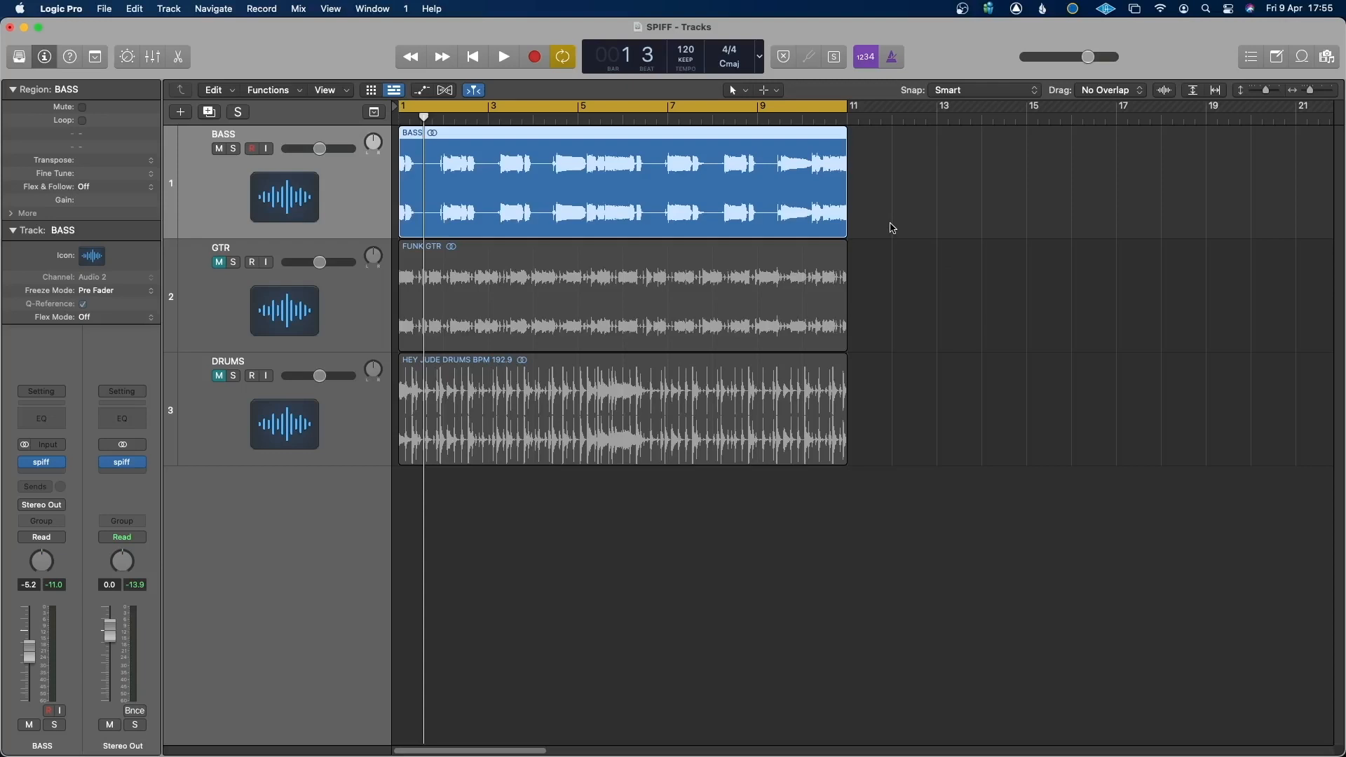
Audition the BASS track on its own and open its spiff plug-in.
key(space)
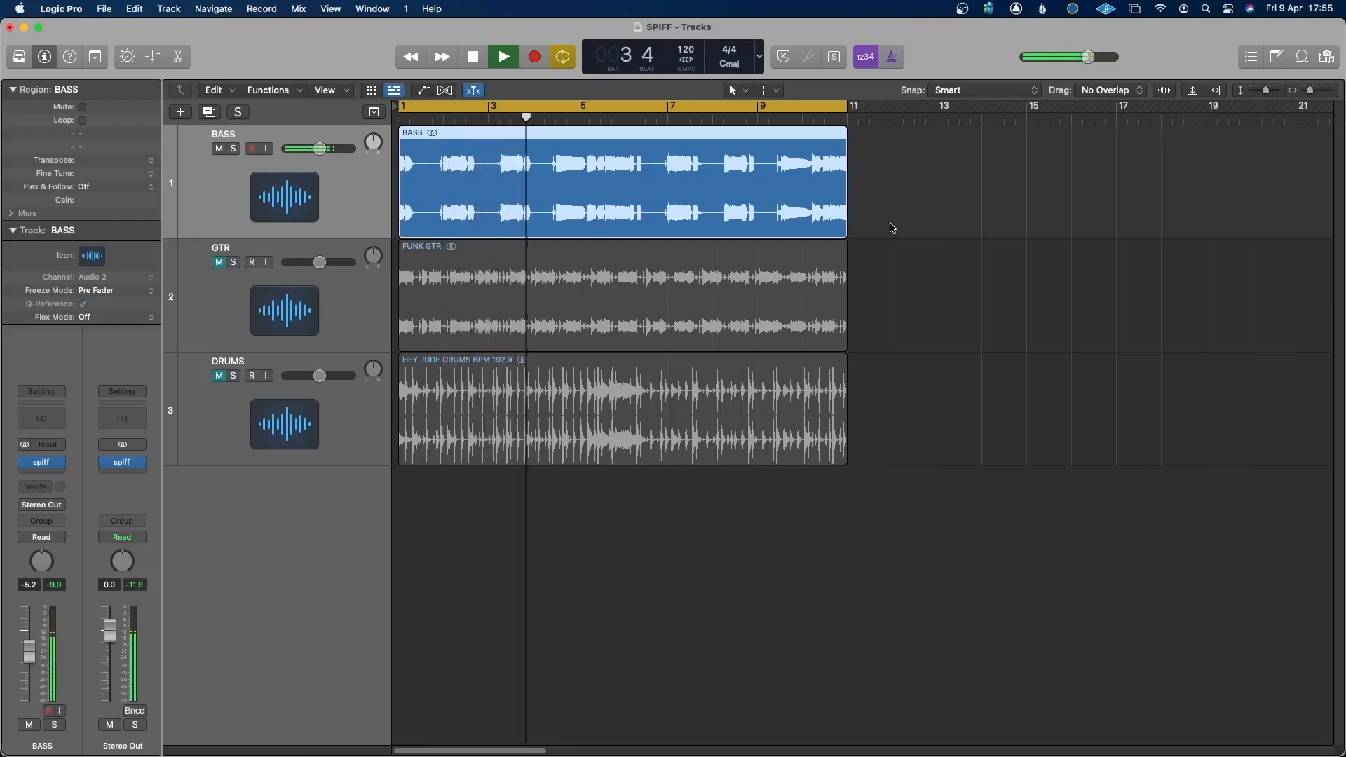
key(space)
click(42, 463)
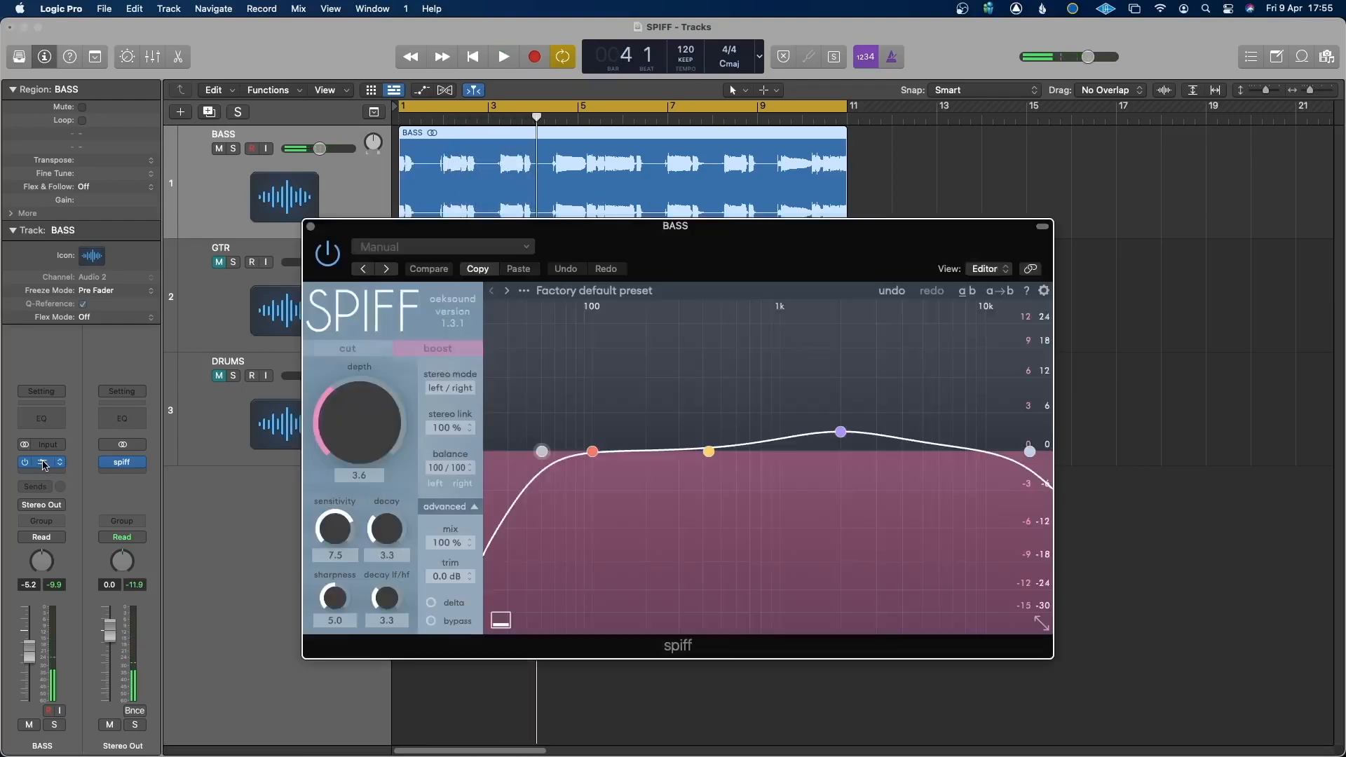
Set the BASS spiff to cut mode and focus its curve with a higher band 3 peak and a 1 kHz low cut.
click(348, 350)
drag(841, 431, 905, 393)
drag(544, 450, 782, 436)
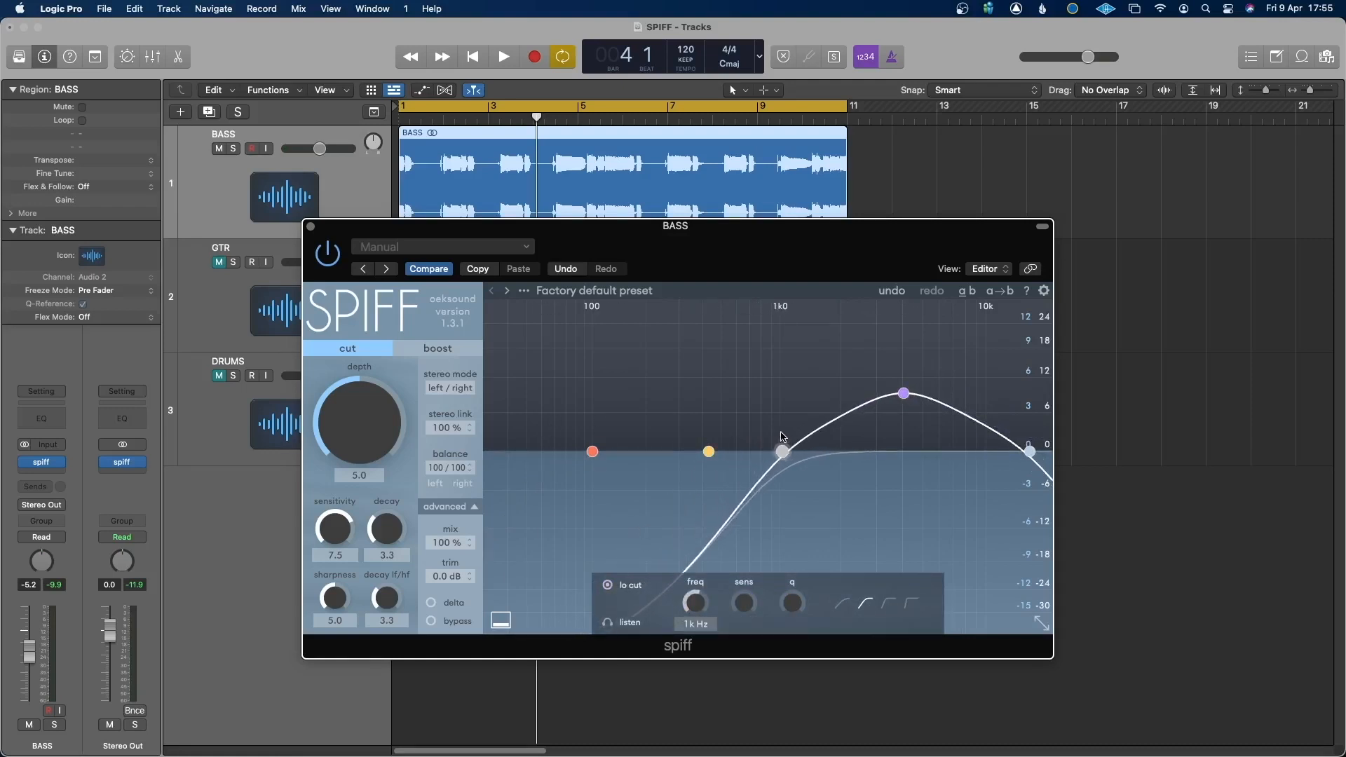
Monitor the delta signal during bass playback and move band 3 to about 2.8 kHz at 17 dB.
click(430, 605)
key(space)
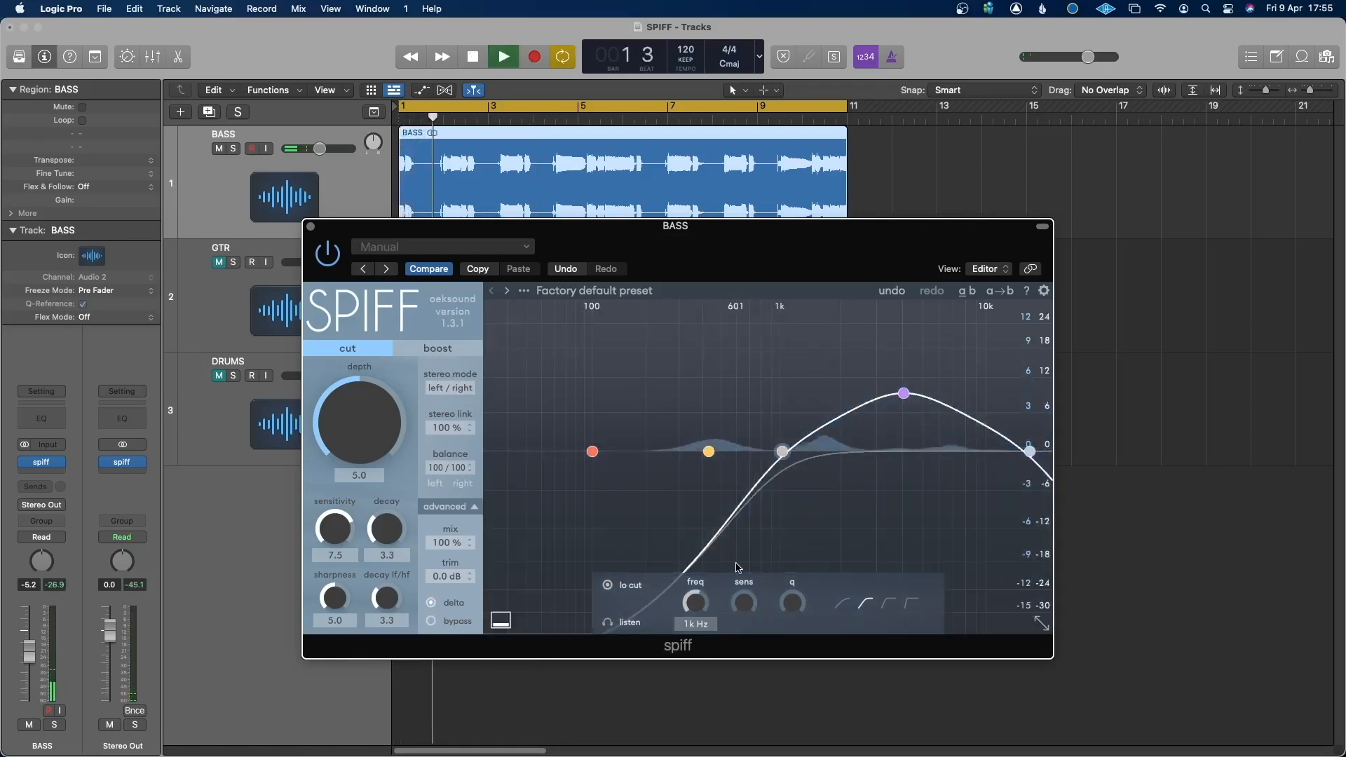
drag(904, 393, 872, 353)
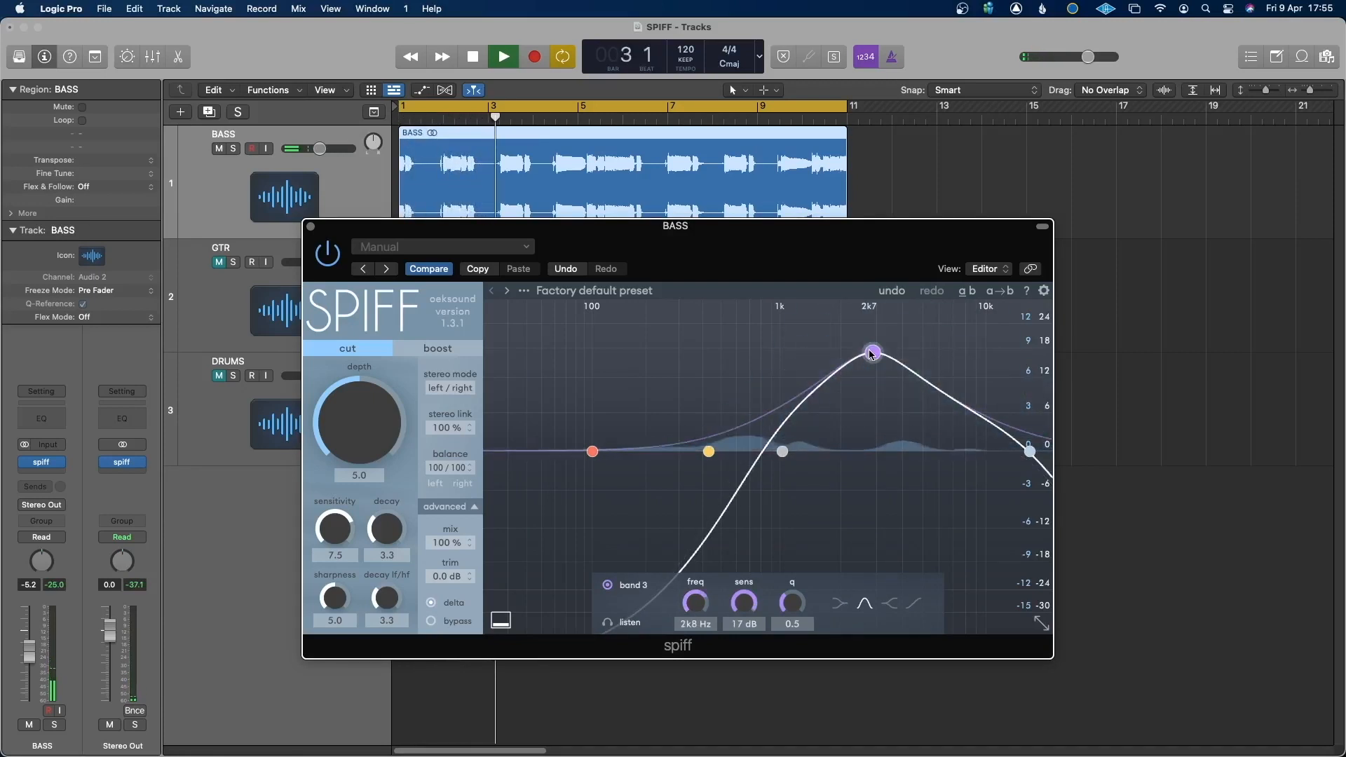
key(space)
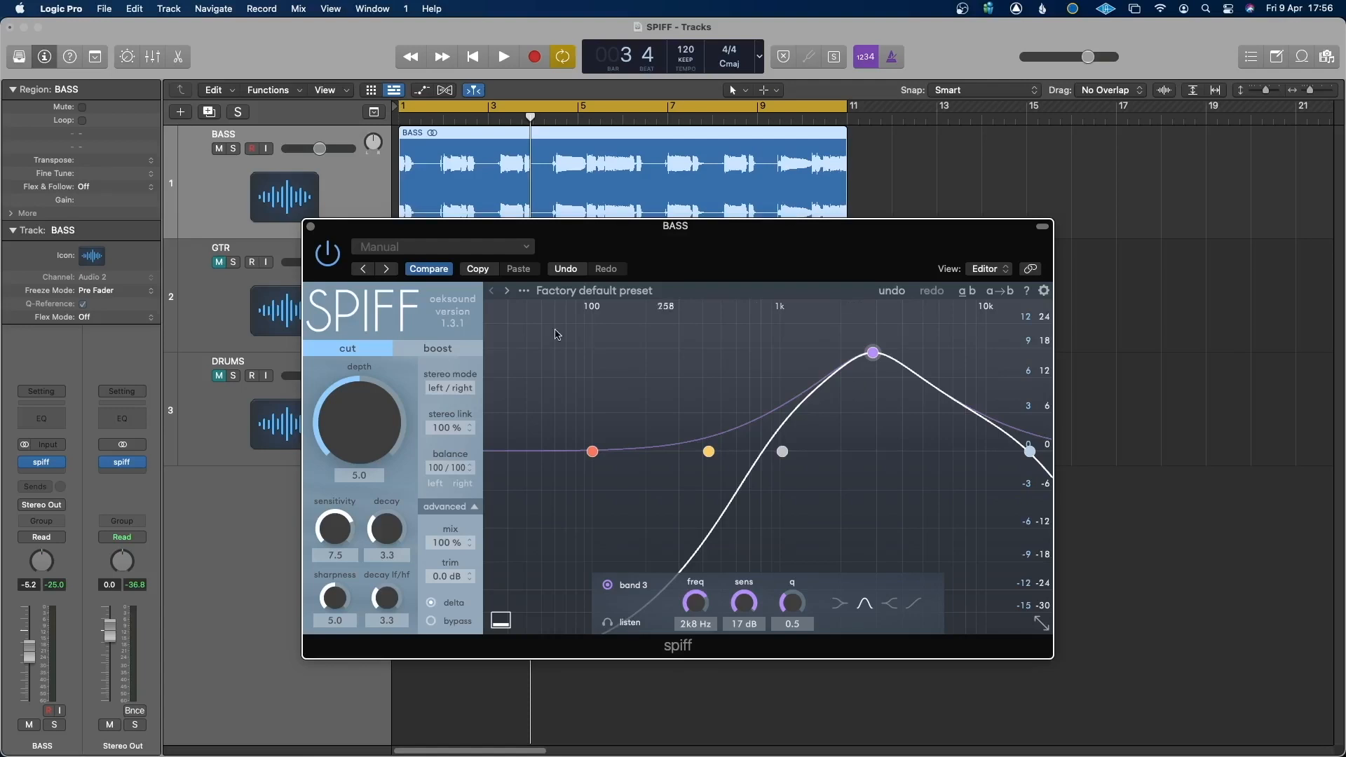
Show boost mode briefly, return to cut mode and play the bass to hear the cut transients.
click(440, 357)
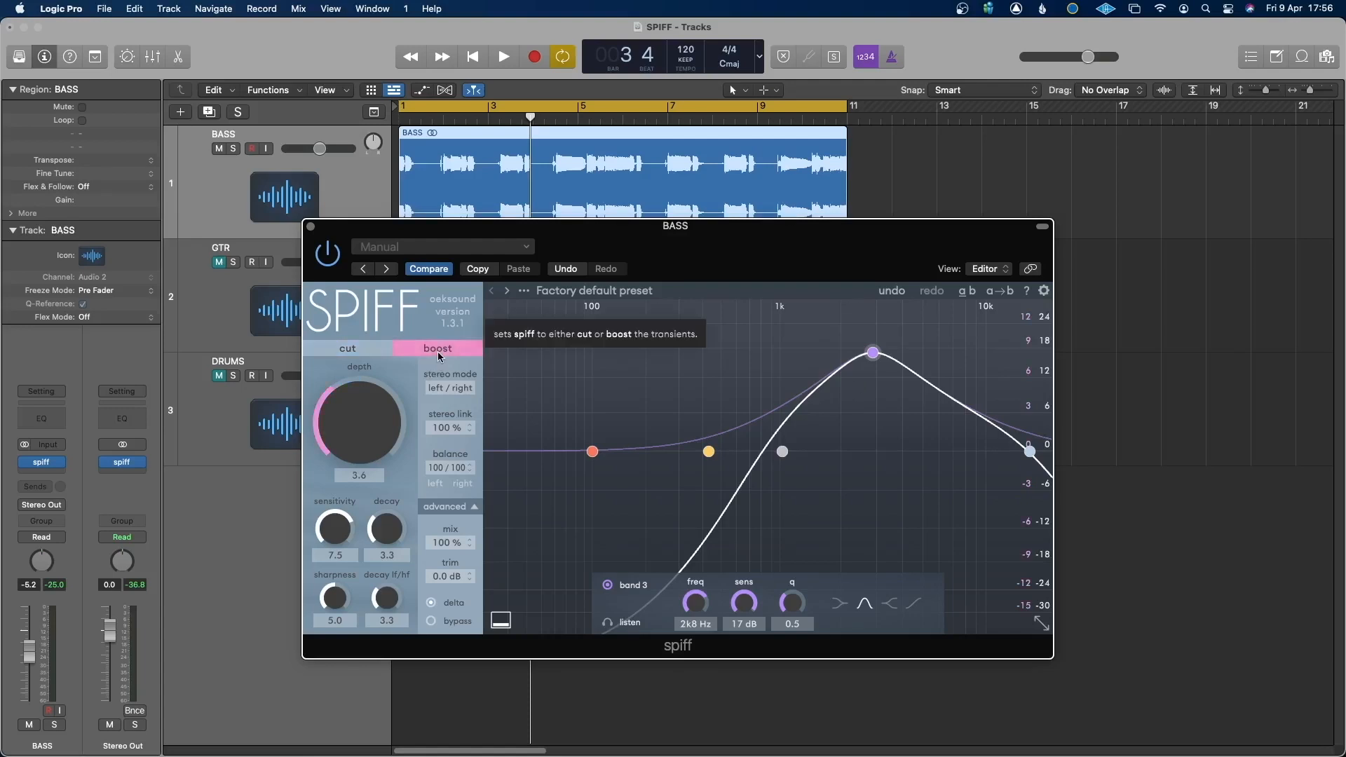
click(354, 353)
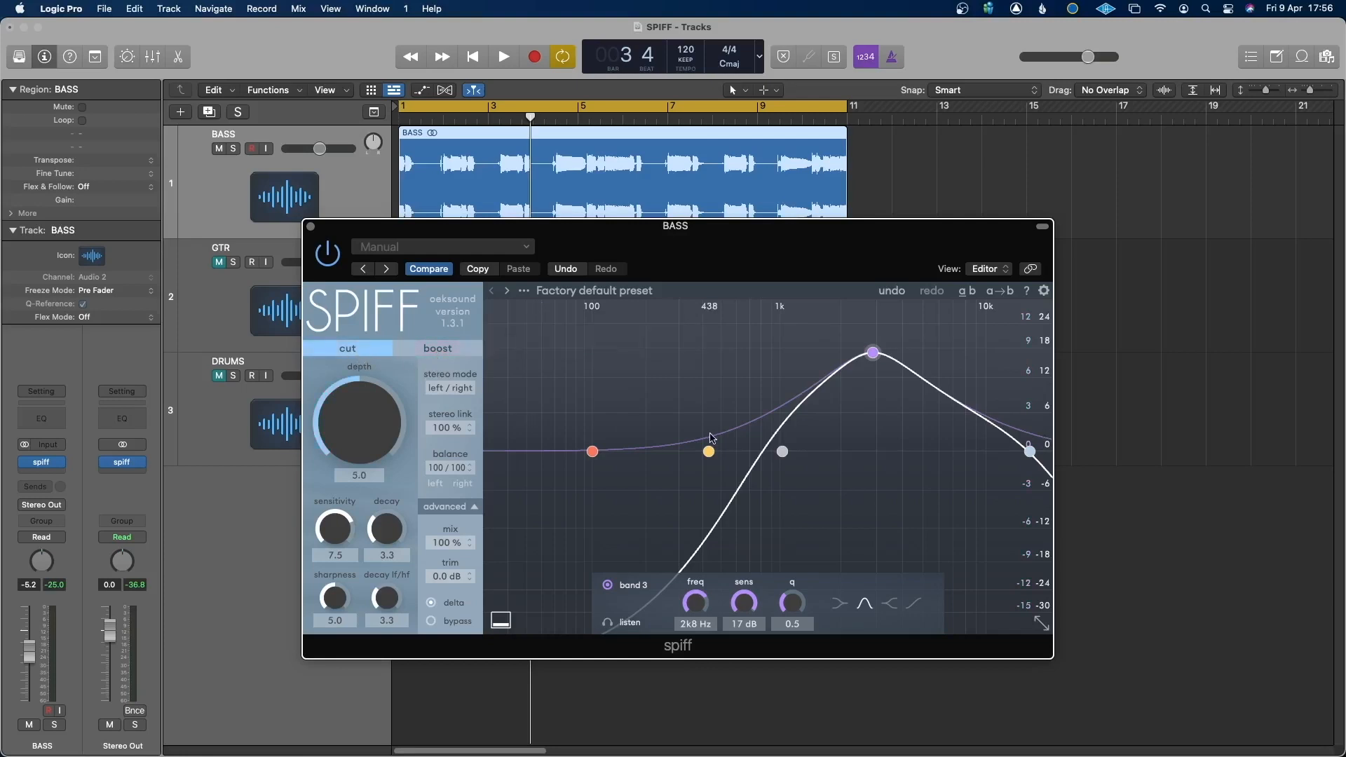
key(space)
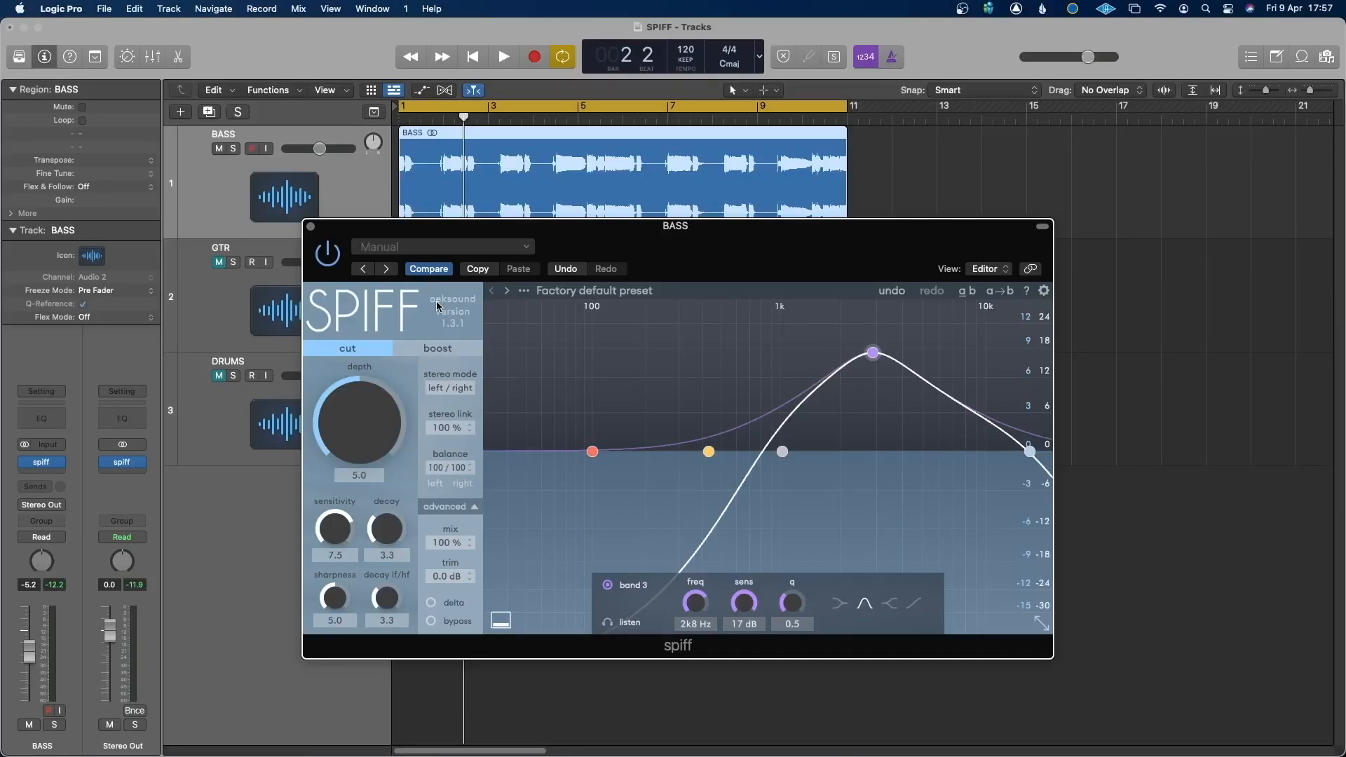
Switch the BASS spiff to boost mode and lower its high cut to about 13.8 kHz during playback.
click(439, 352)
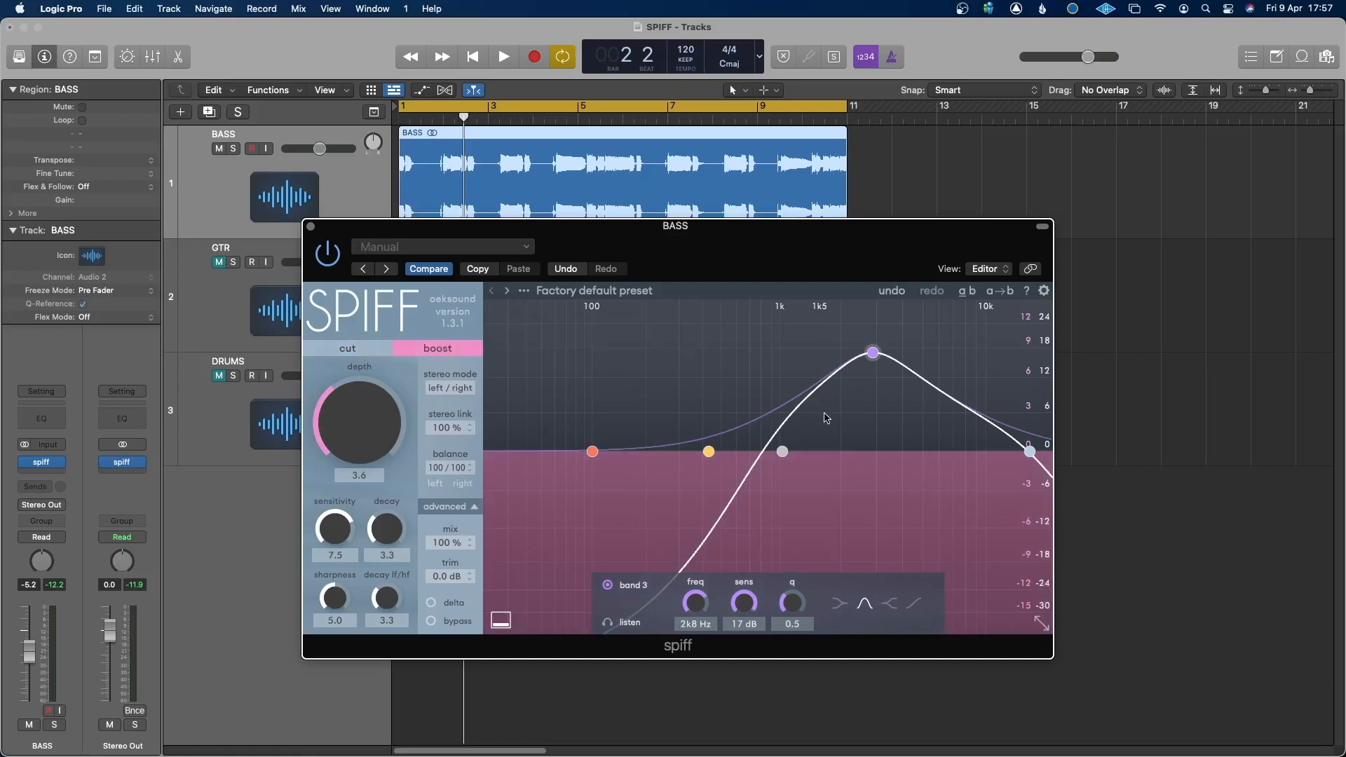
key(space)
drag(1037, 454, 1017, 452)
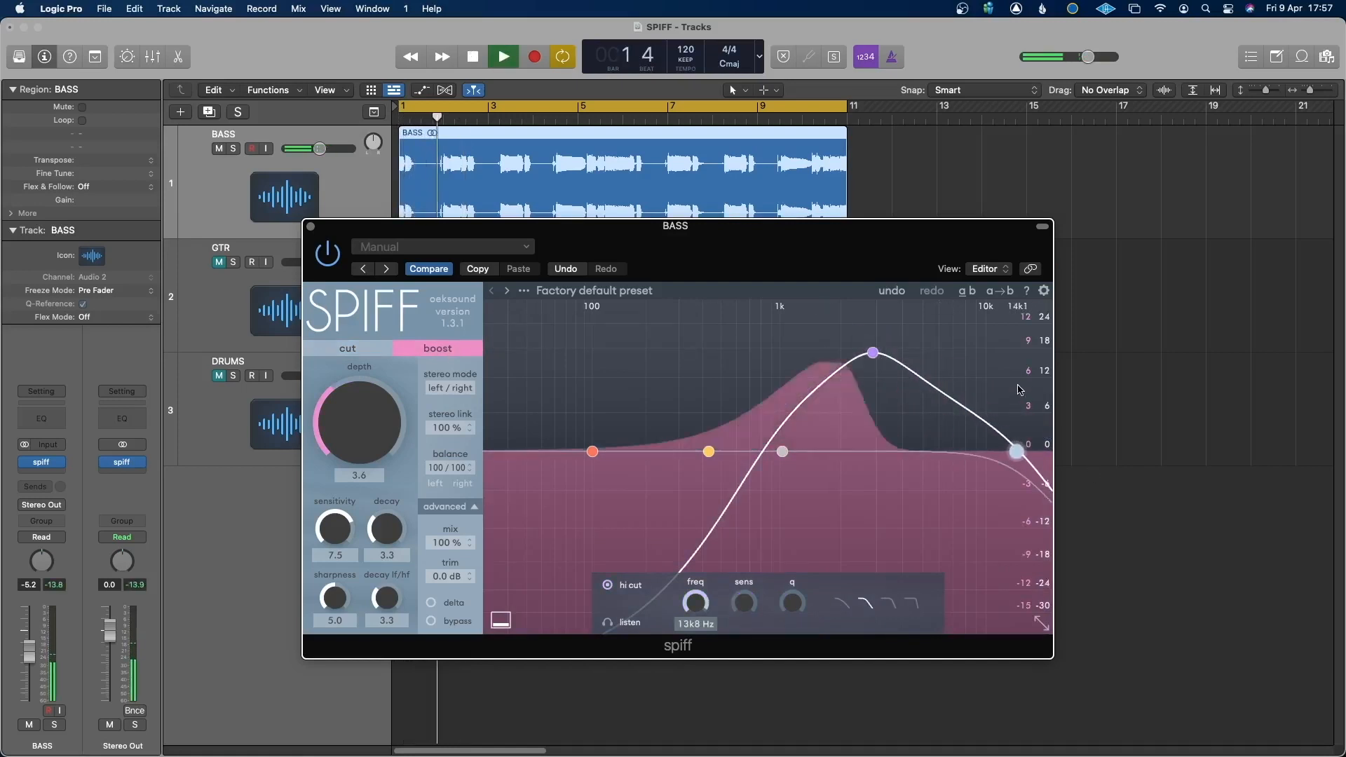
key(space)
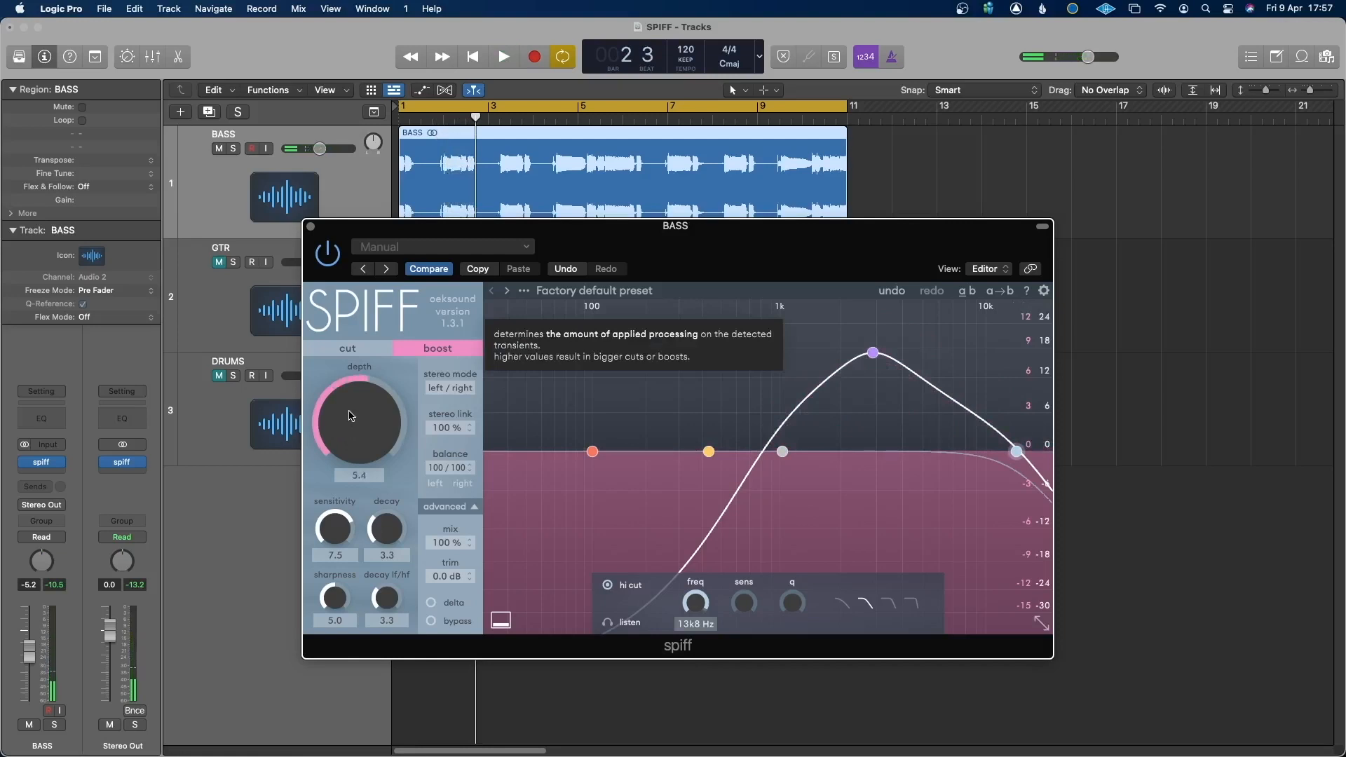
Raise the bass boost depth to 7.9 during playback and switch to cut mode to compare.
key(space)
drag(351, 446, 358, 403)
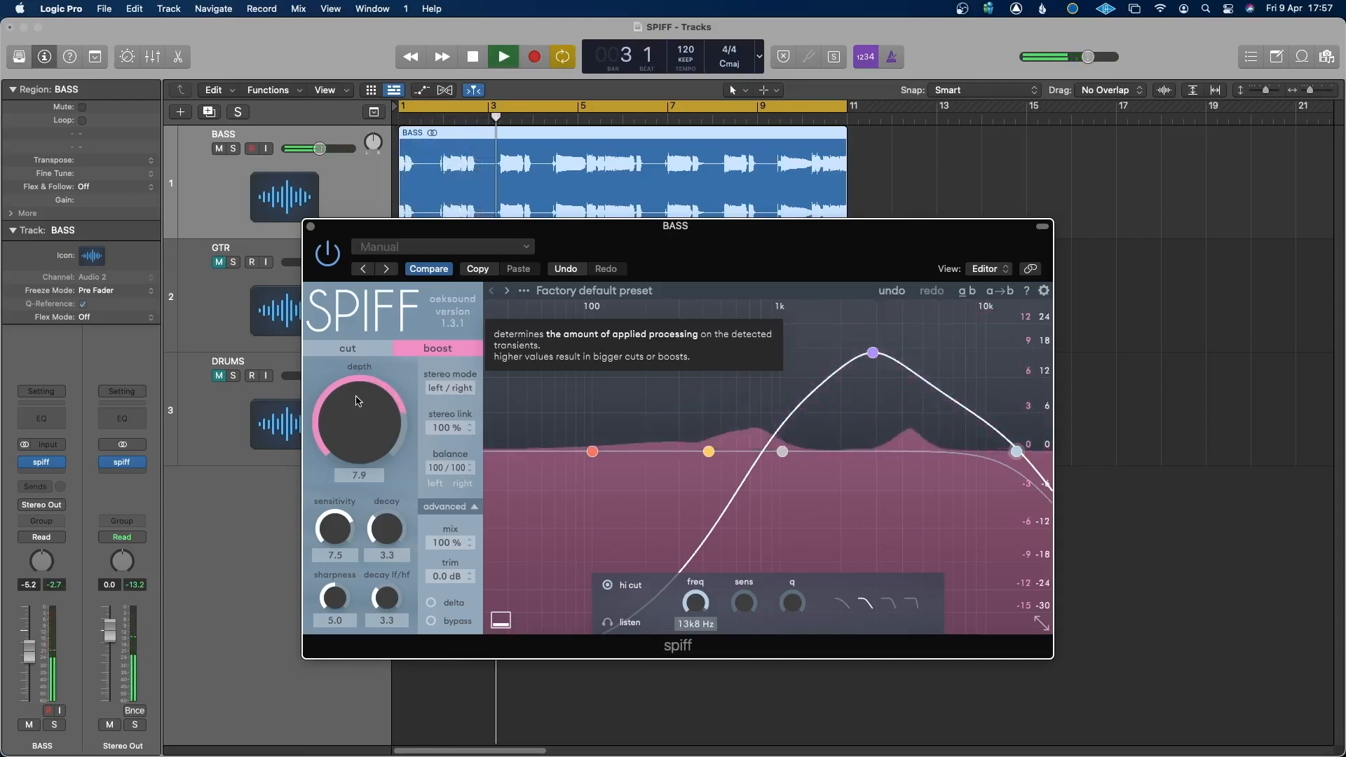
click(344, 349)
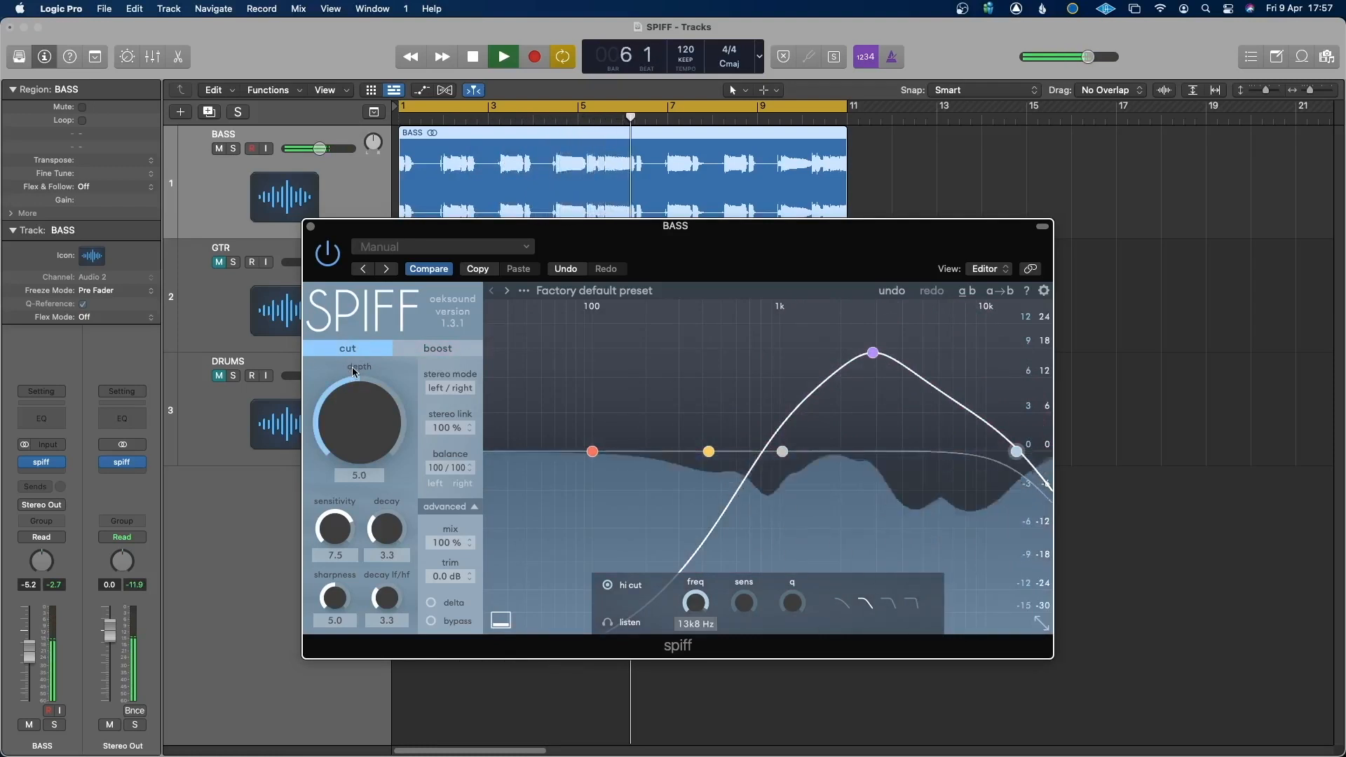
key(space)
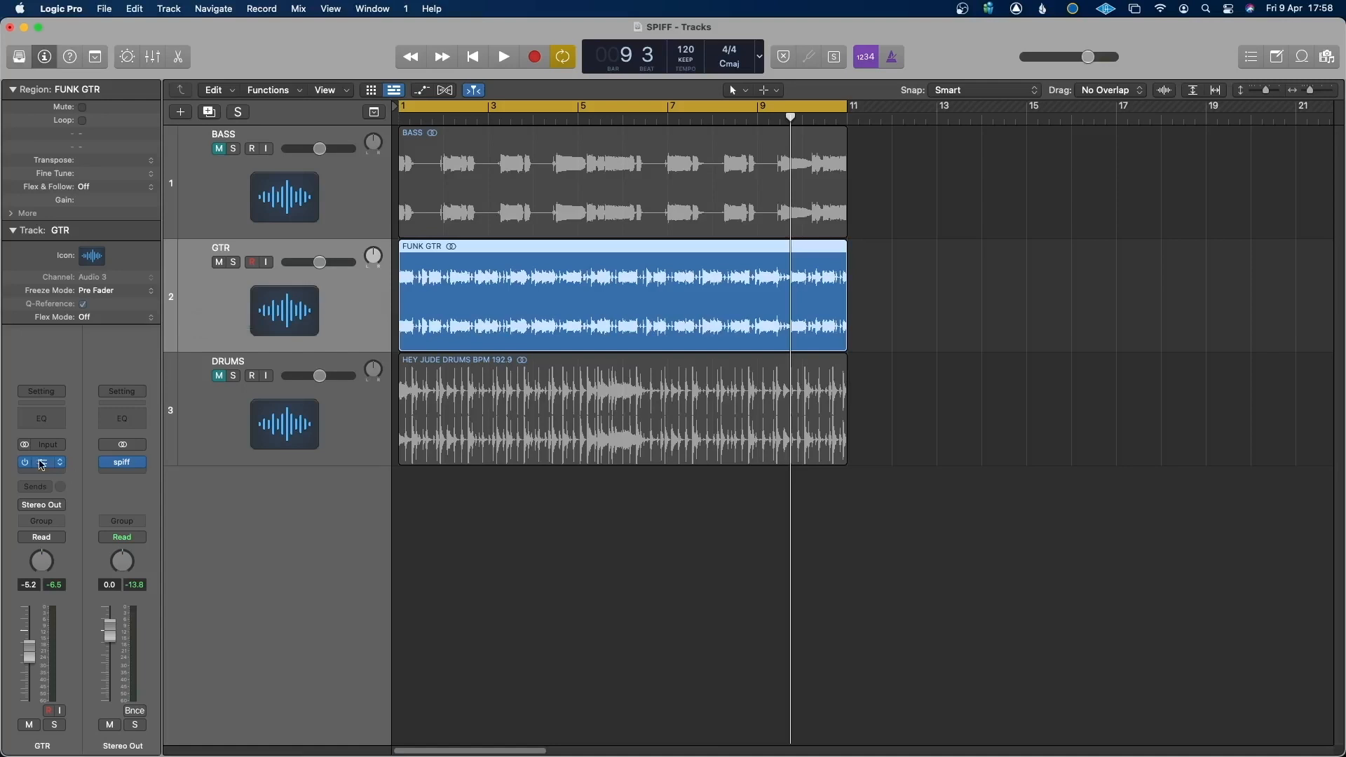
Open the spiff plug-in on the GTR track and turn on delta monitoring.
click(42, 462)
drag(824, 201, 651, 238)
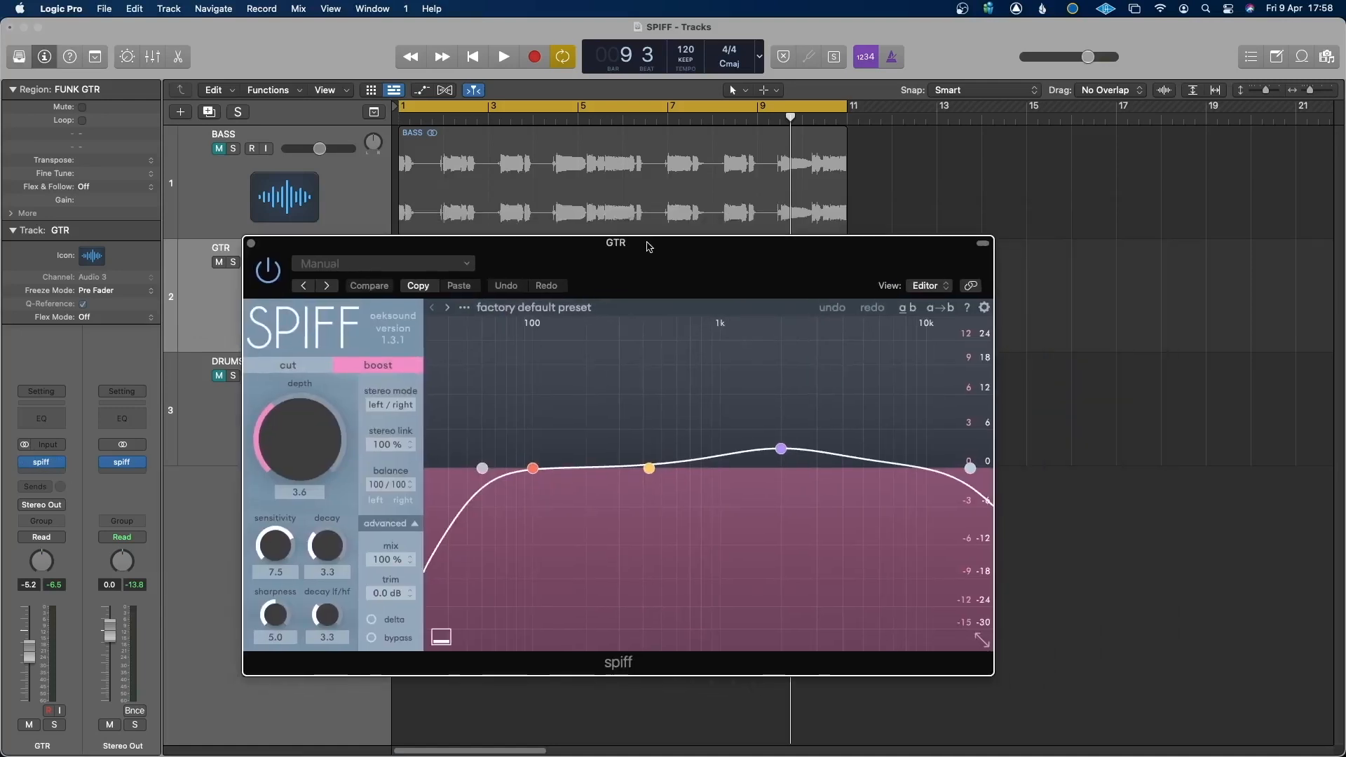
click(379, 612)
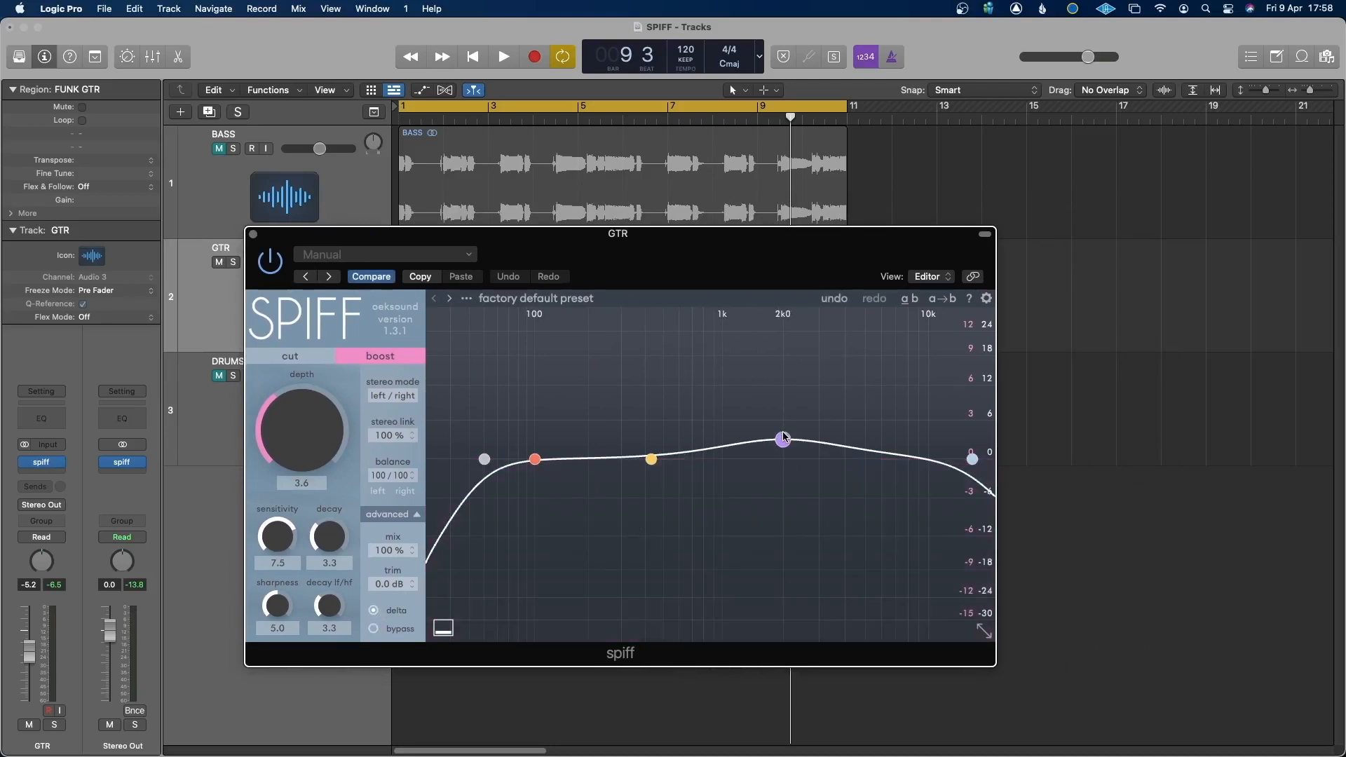
Play the guitar from the start, raise band 3 to about 2.3 kHz at 18 dB and switch to cut mode.
key(Return)
key(space)
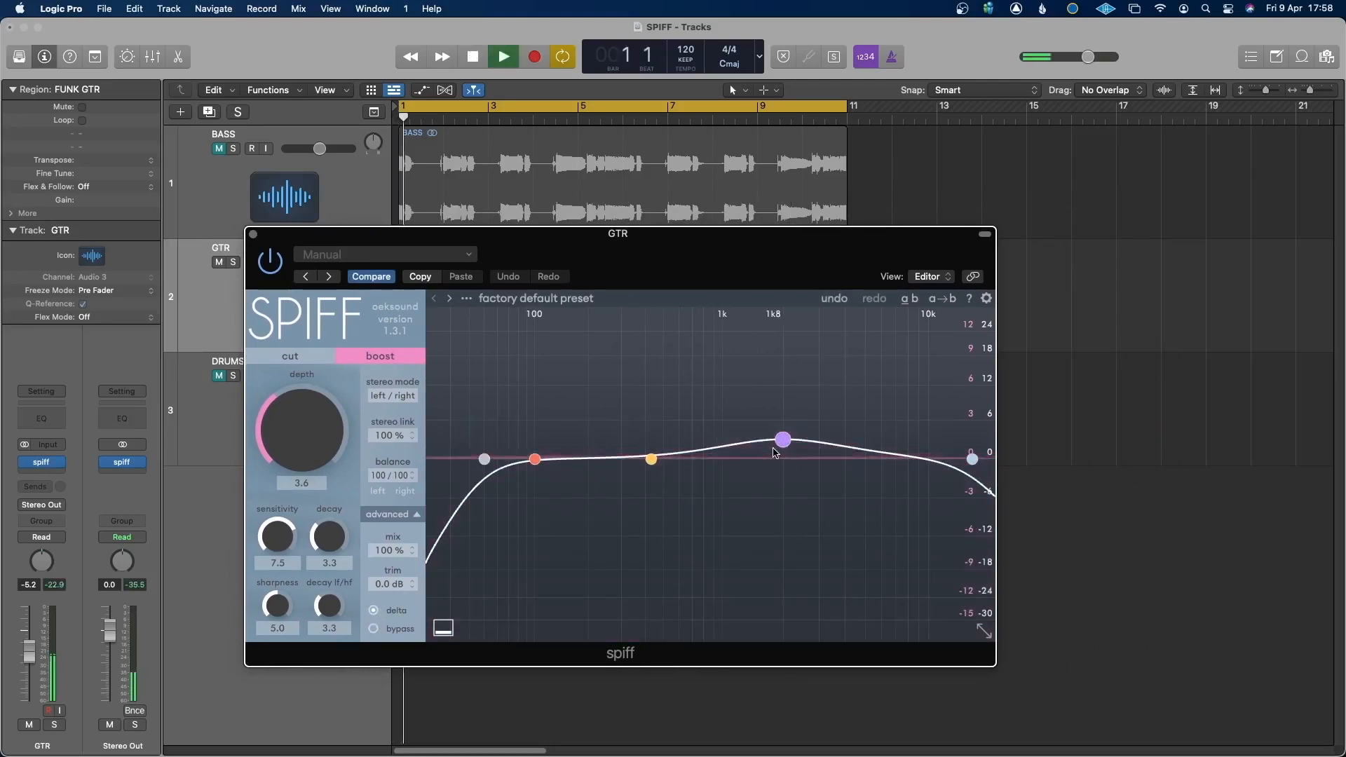
drag(782, 441, 797, 300)
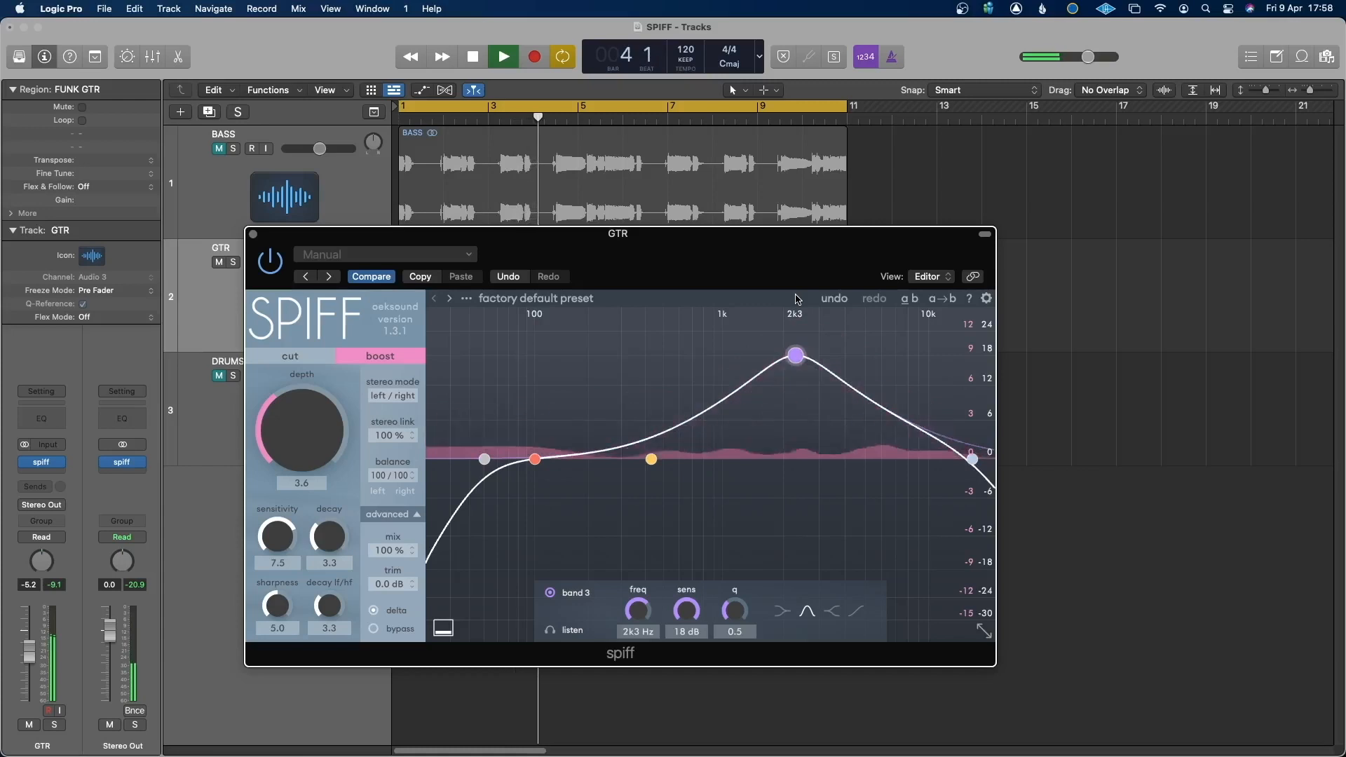
click(290, 356)
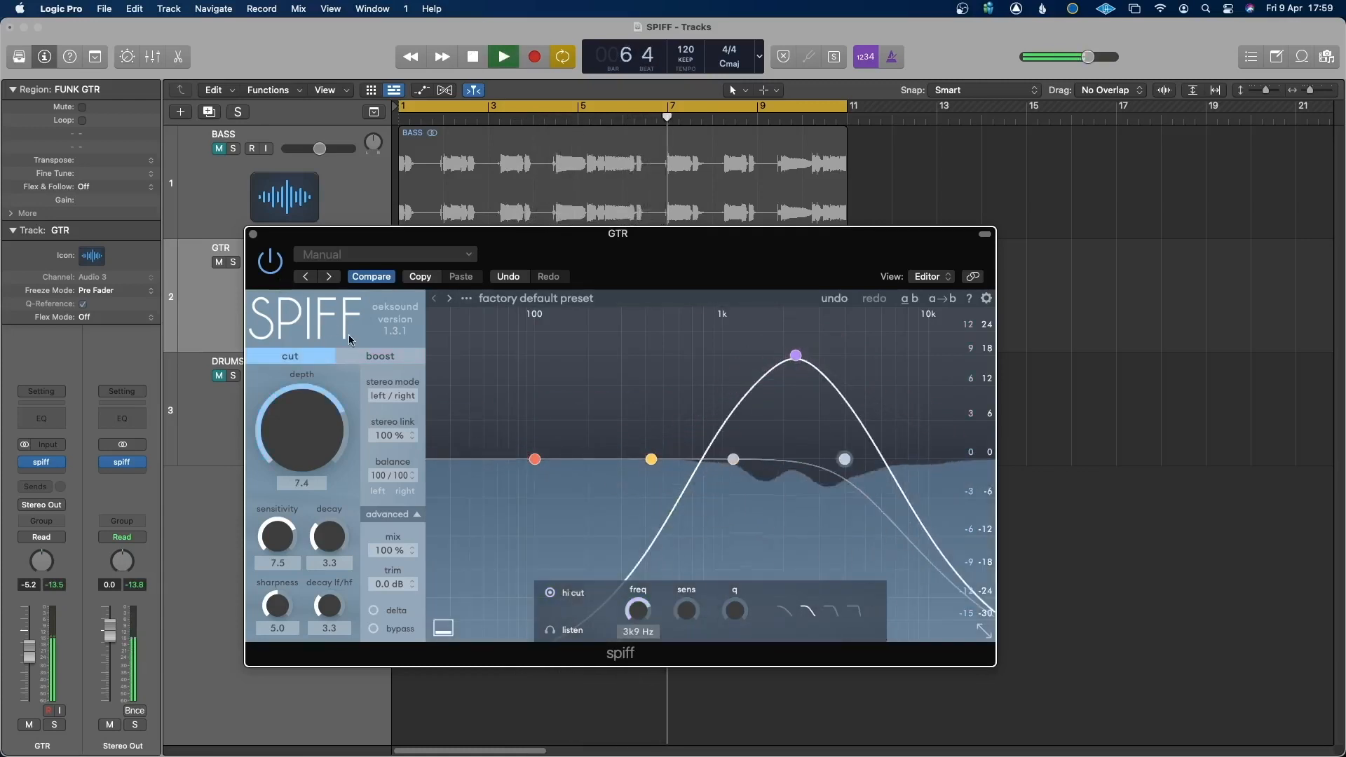
Switch the guitar's spiff to boost mode and raise the depth to 6.0 before stopping playback.
click(379, 358)
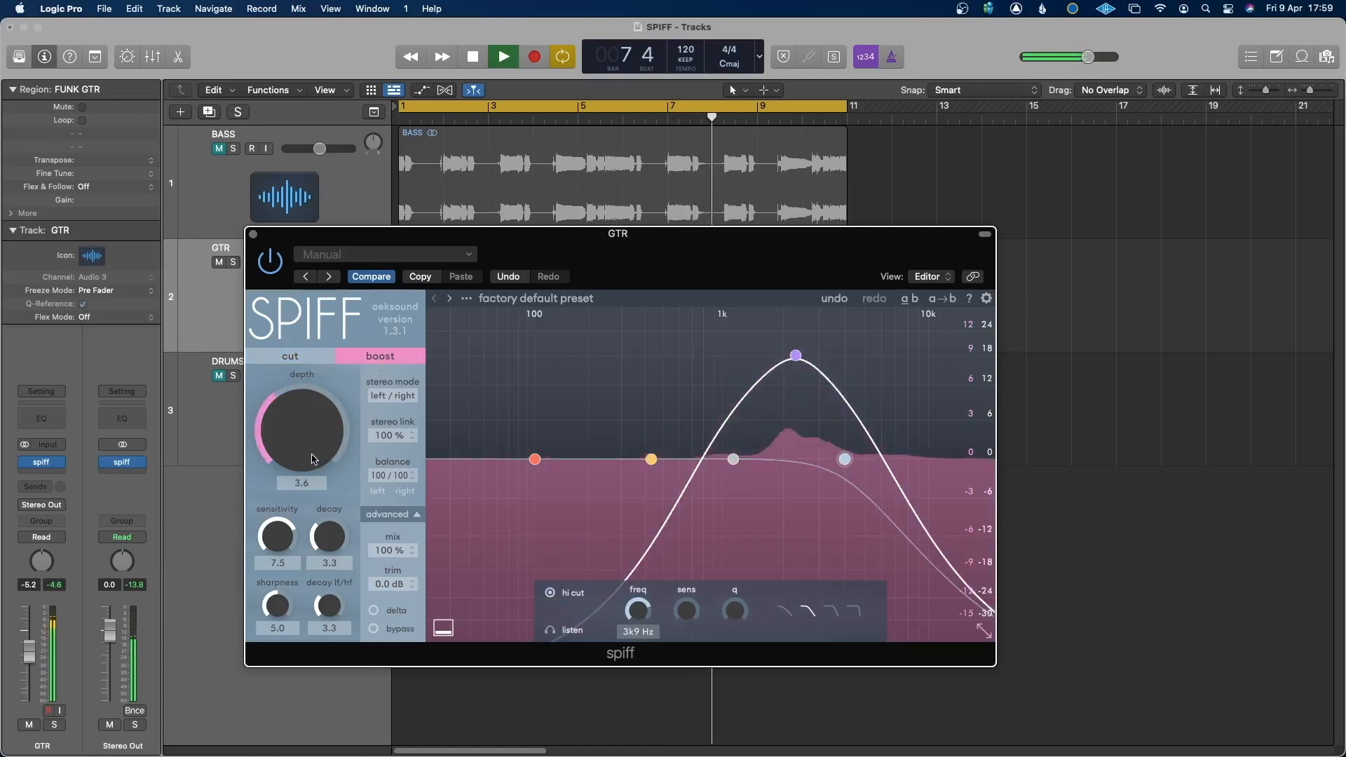
drag(300, 445, 303, 404)
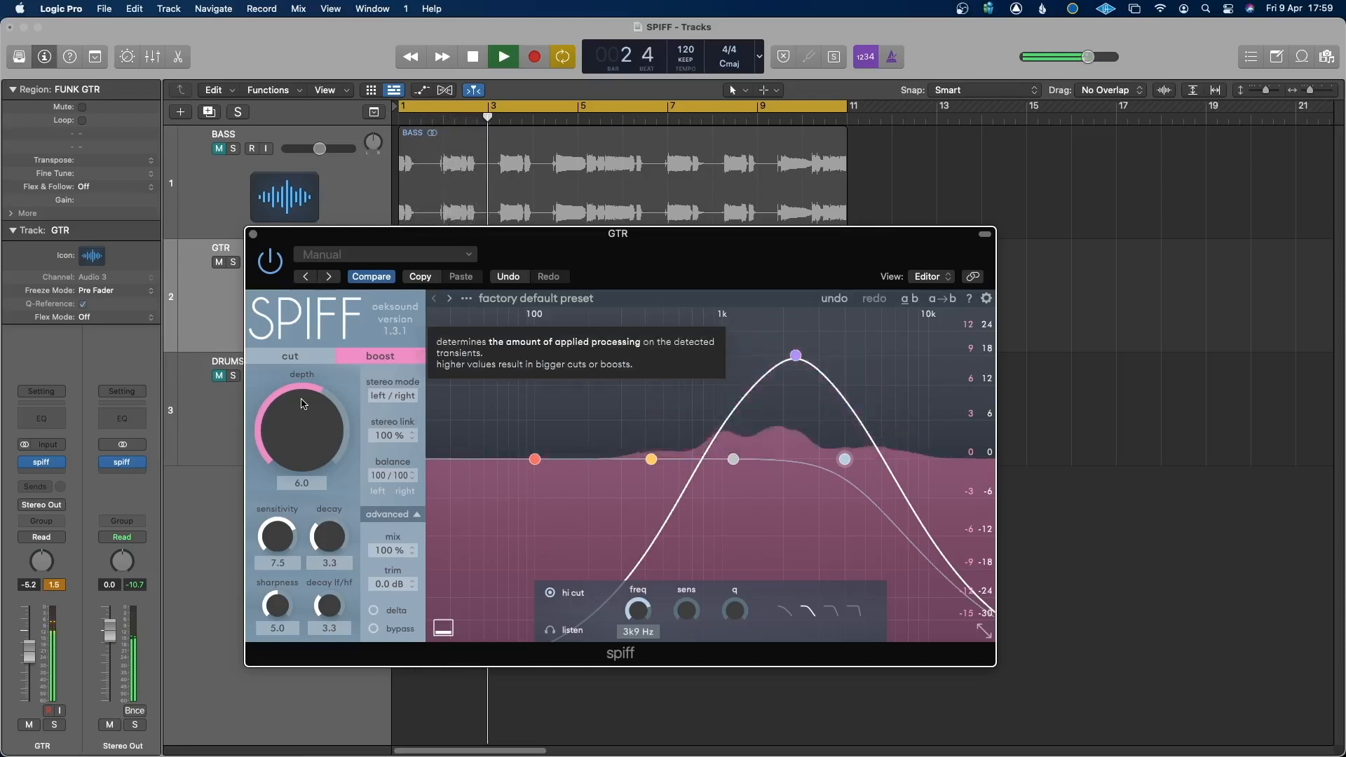
key(space)
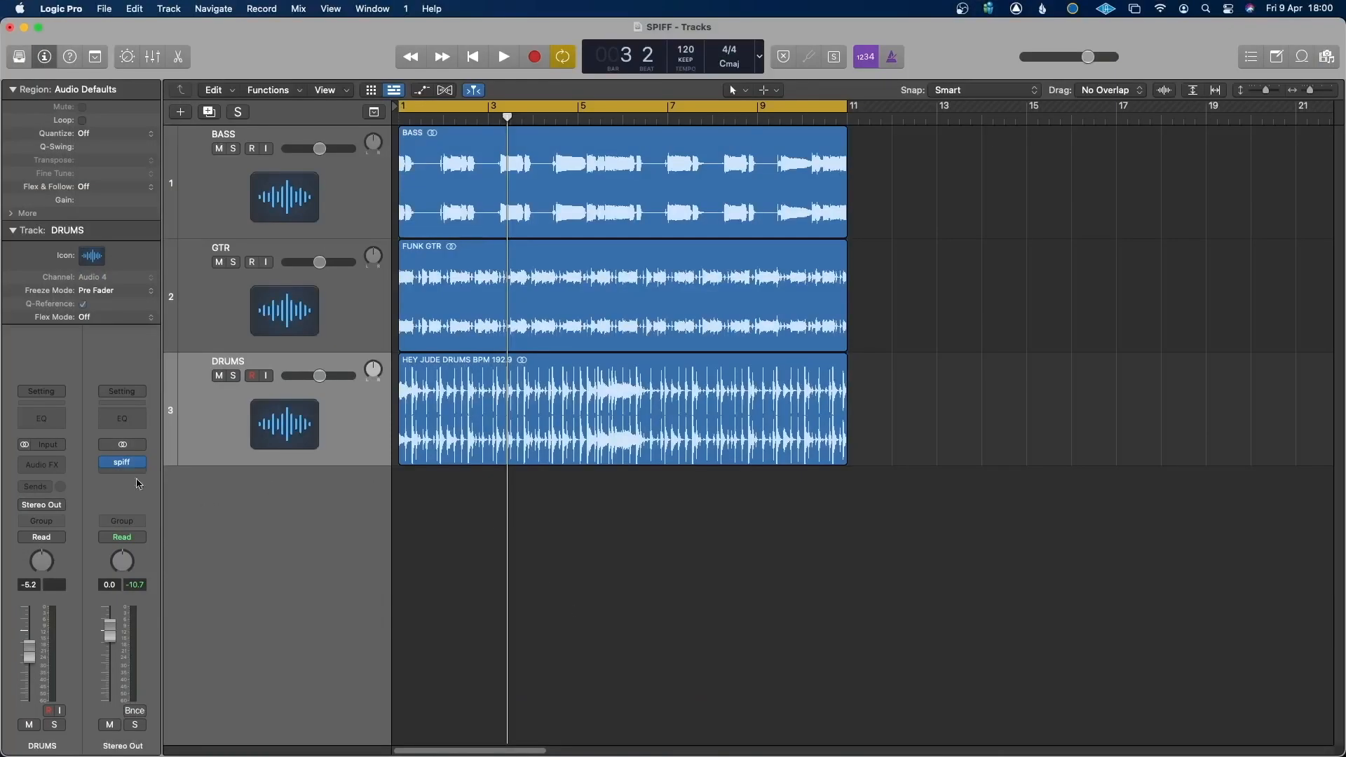
Audition the full mix through the Stereo Out spiff preset "Duck drums from mix", toggling its bypass to compare, and close the plug-in.
click(123, 462)
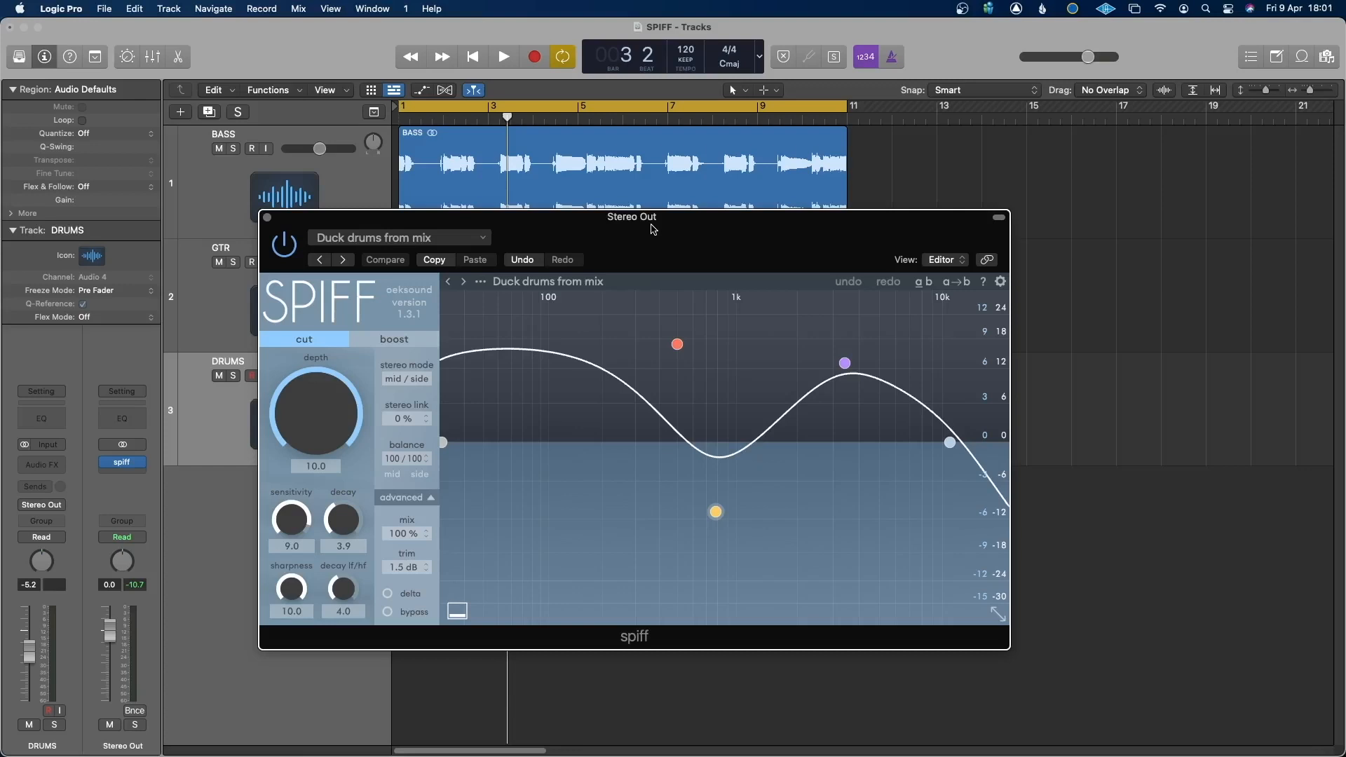
drag(652, 230, 845, 204)
key(space)
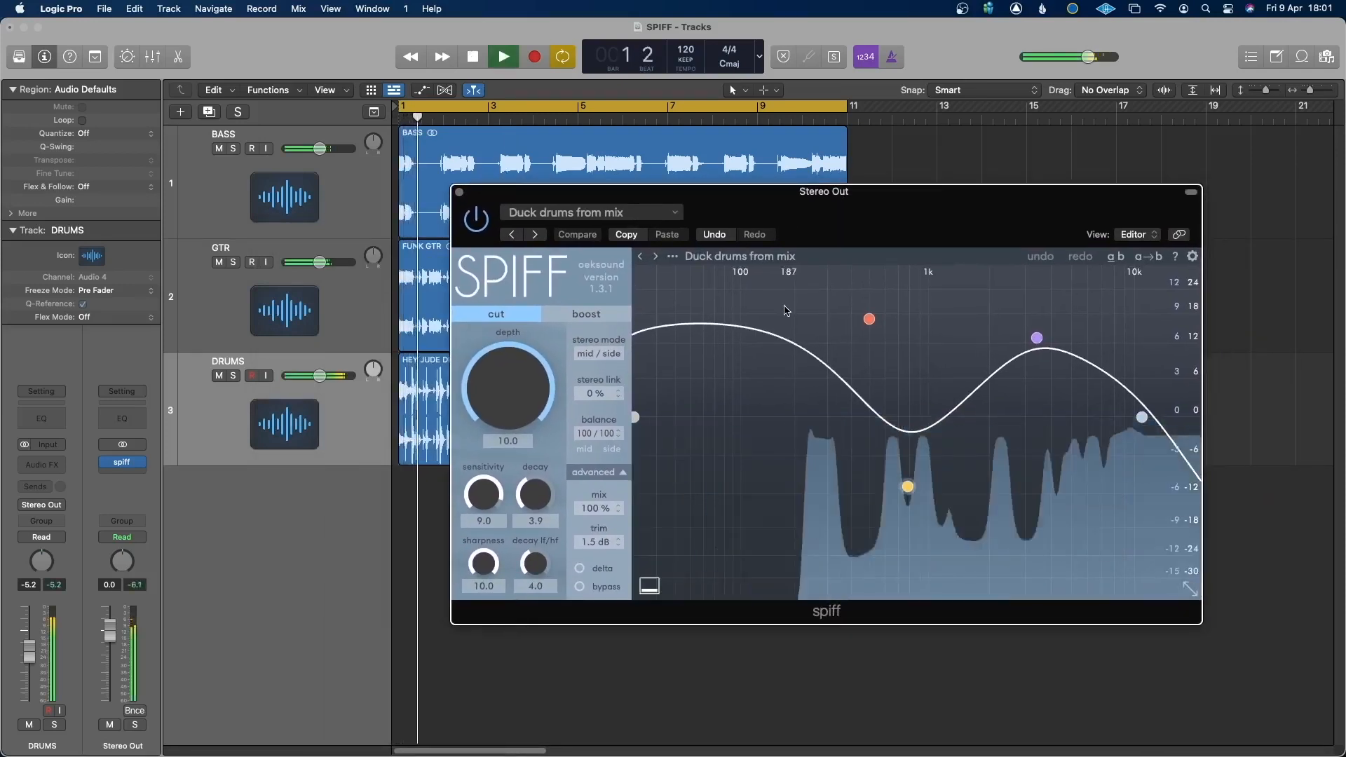
click(479, 218)
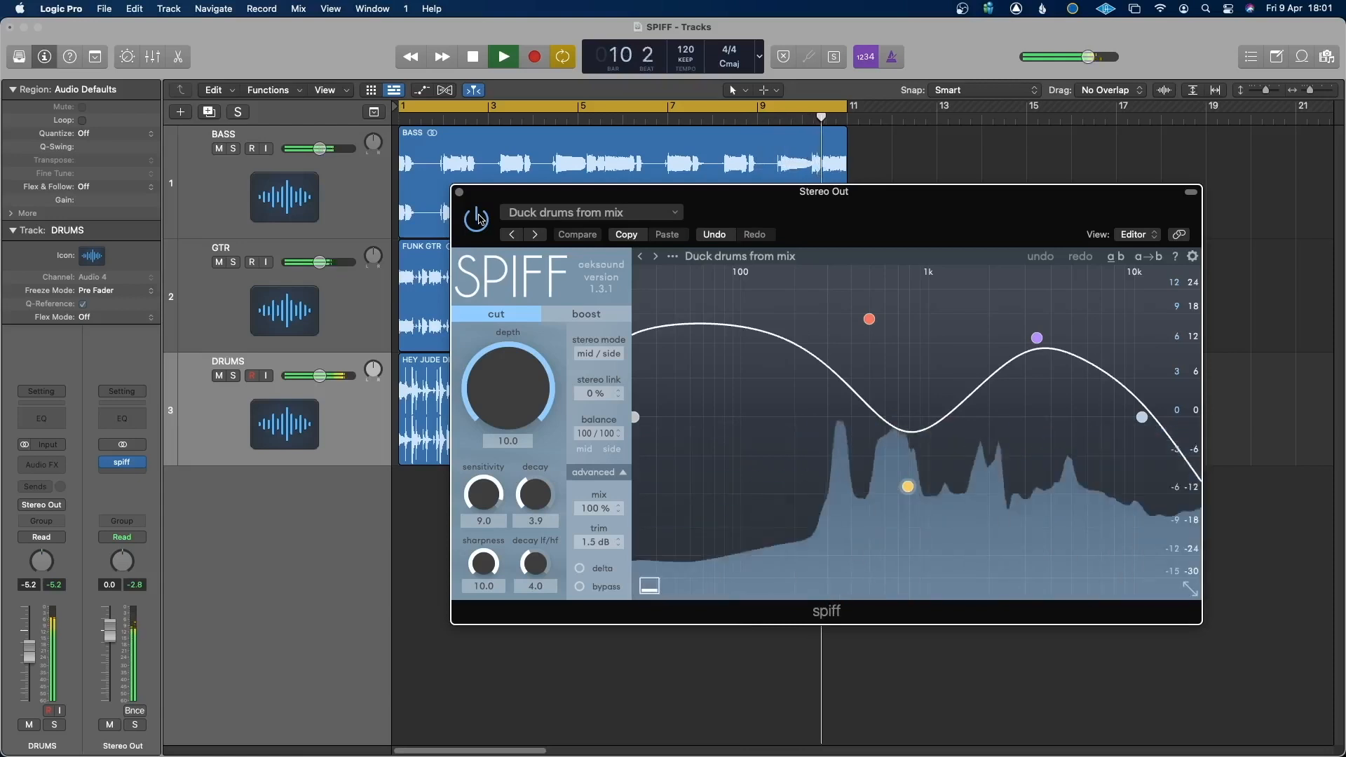
key(space)
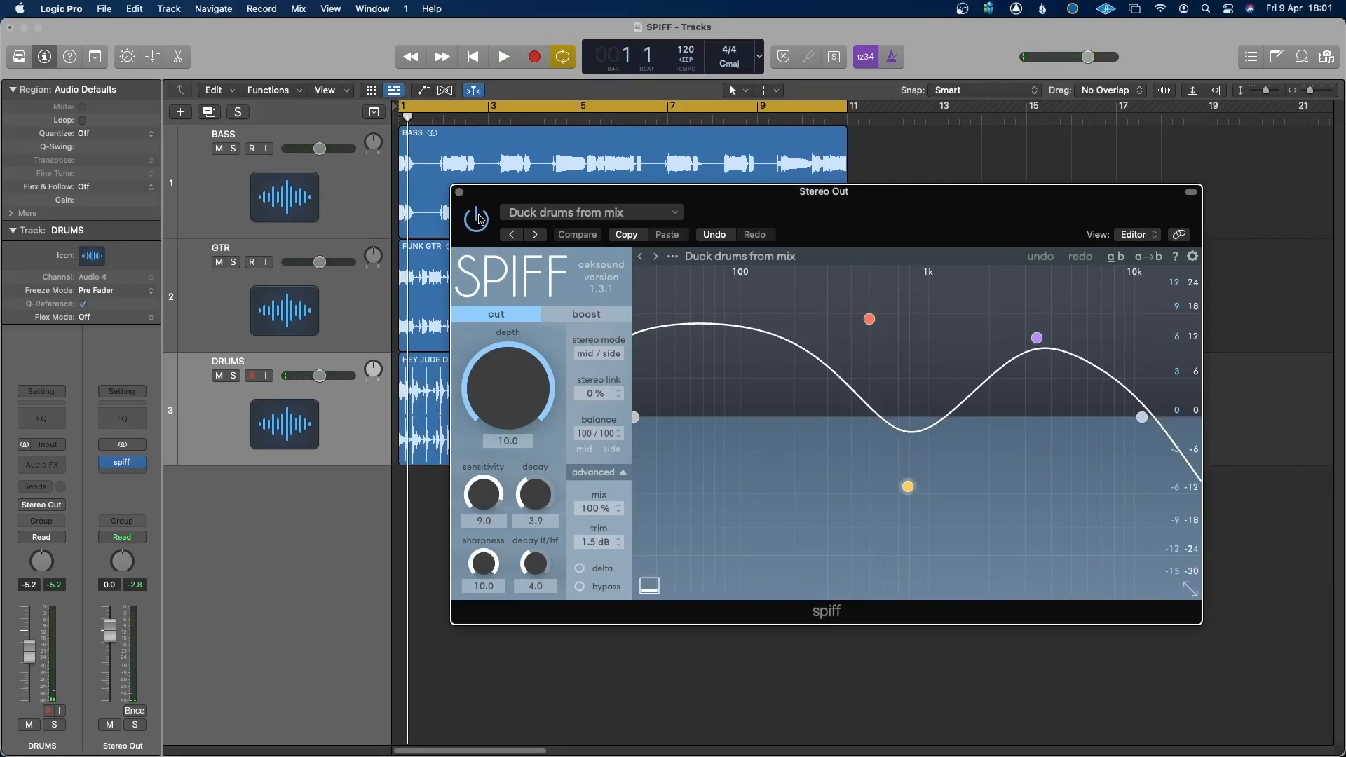
click(460, 194)
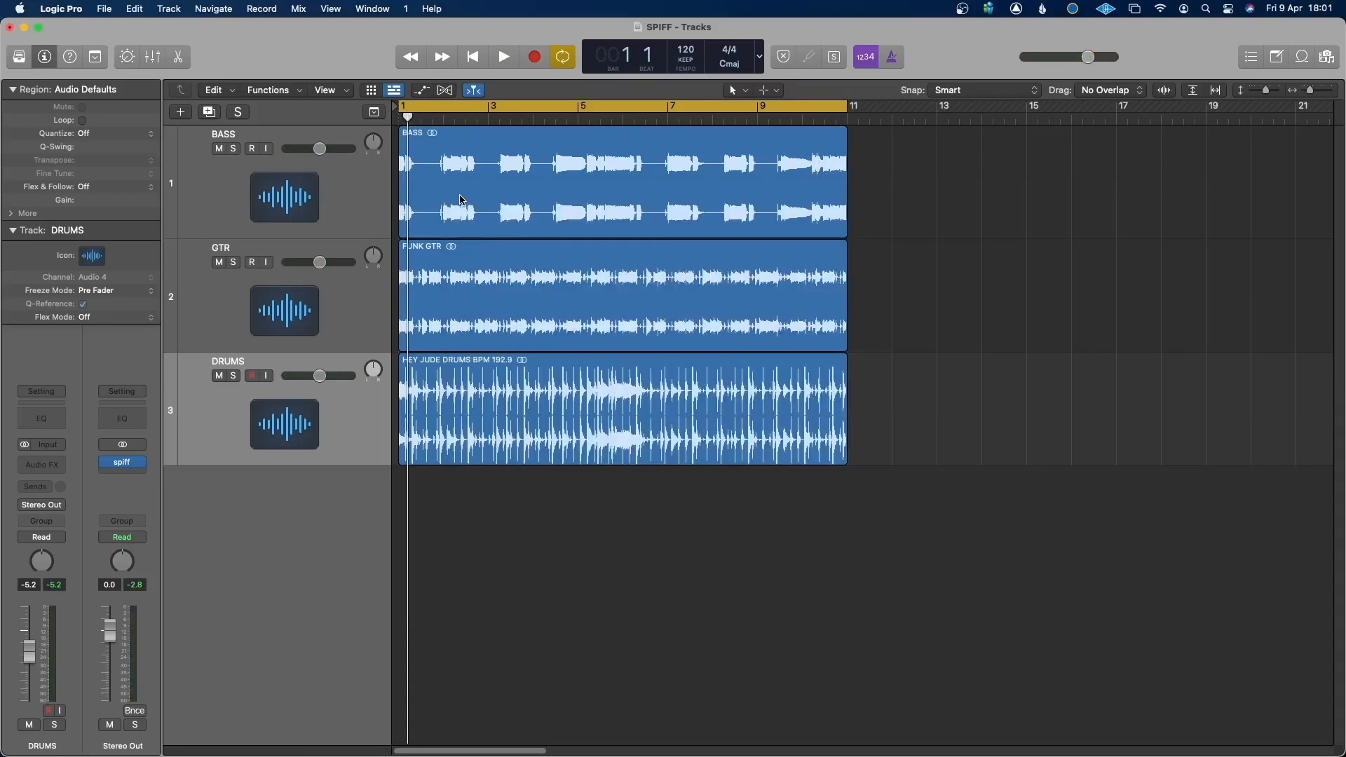